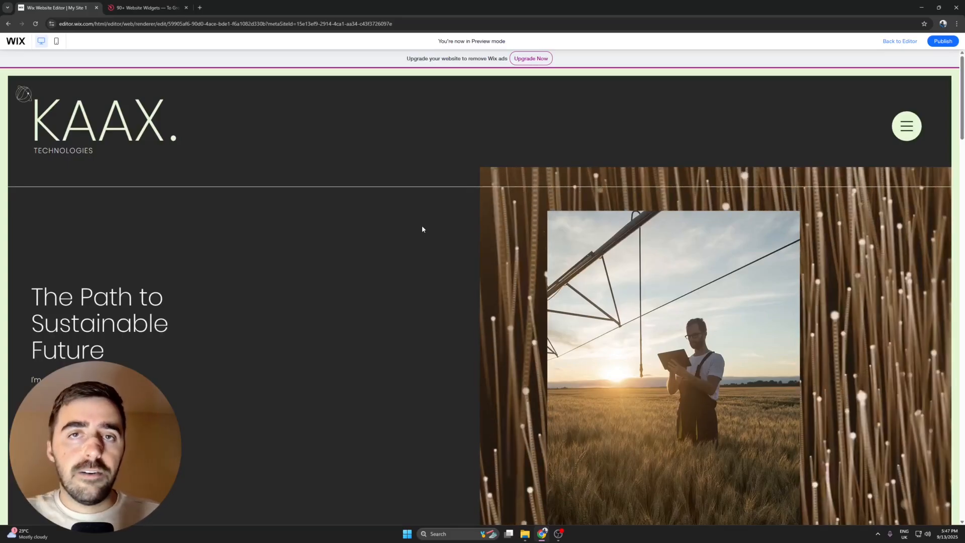
- Switch to the Elfsight site and open the Contact Form widget's template selection
left_click(130, 6)
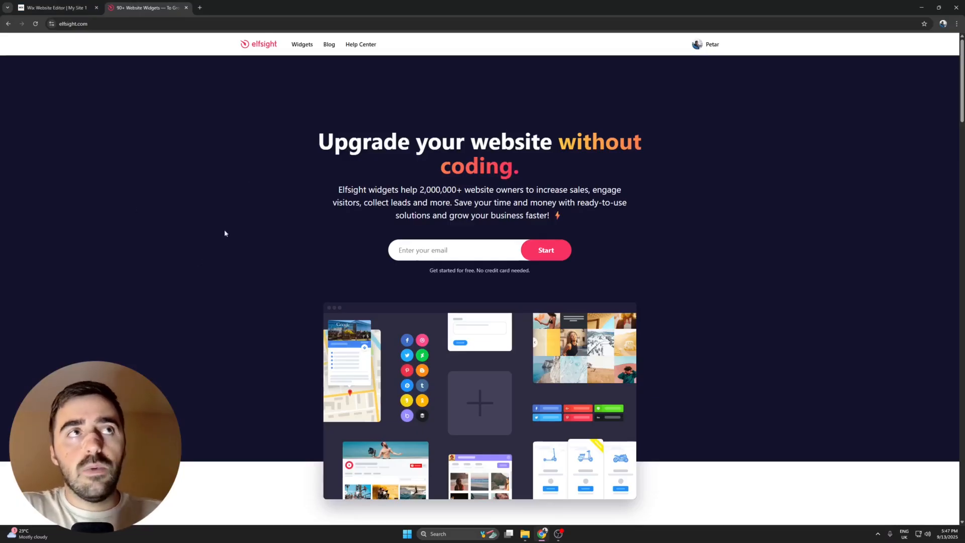
mouse_move(298, 46)
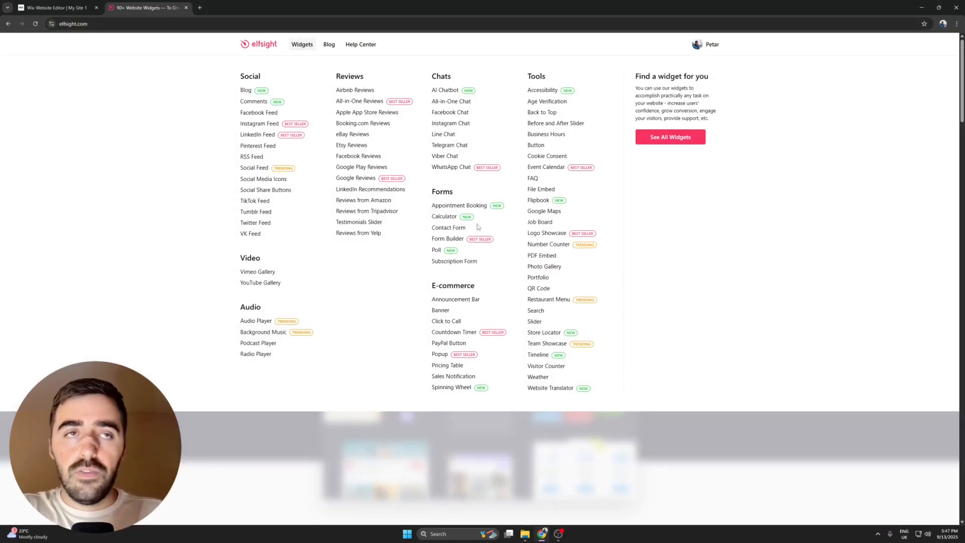
left_click(456, 230)
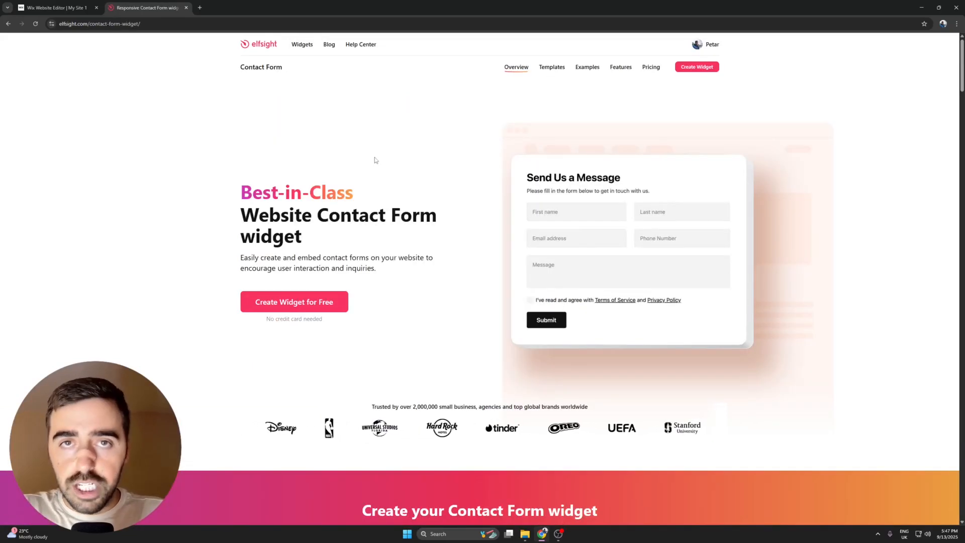
left_click(344, 300)
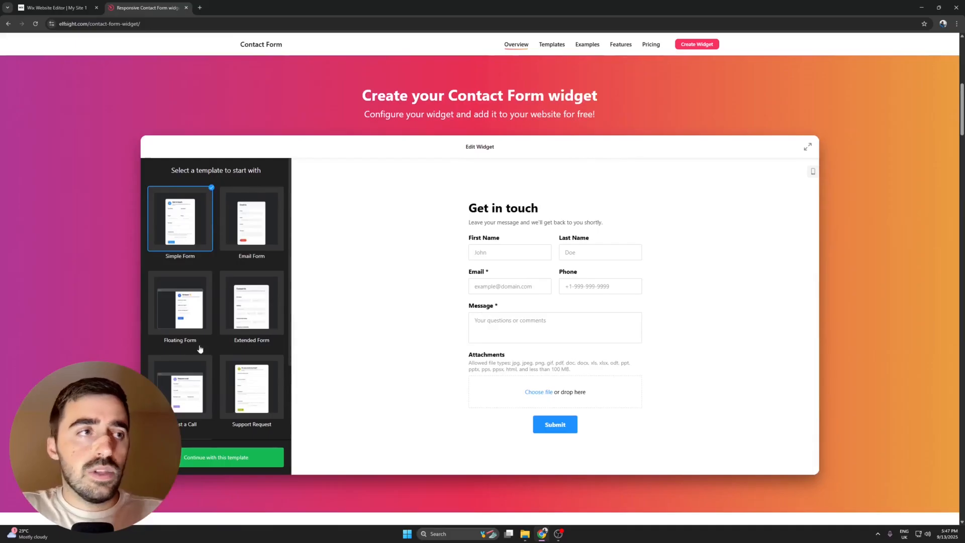
- Preview the Email Form and Floating Form templates, and continue with the Simple Form template
left_click(249, 243)
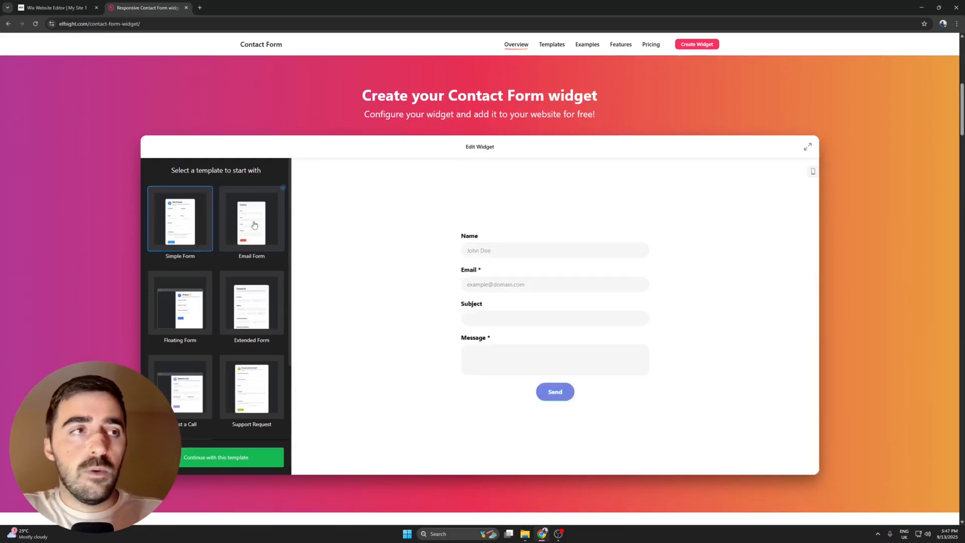
left_click(196, 305)
left_click(197, 234)
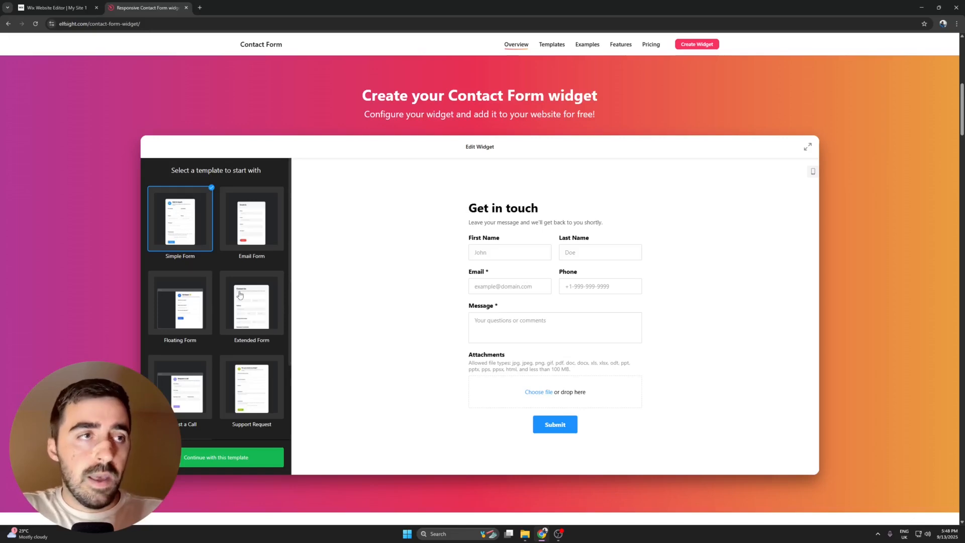
scroll(239, 296, "down", 2)
scroll(197, 309, "up", 1)
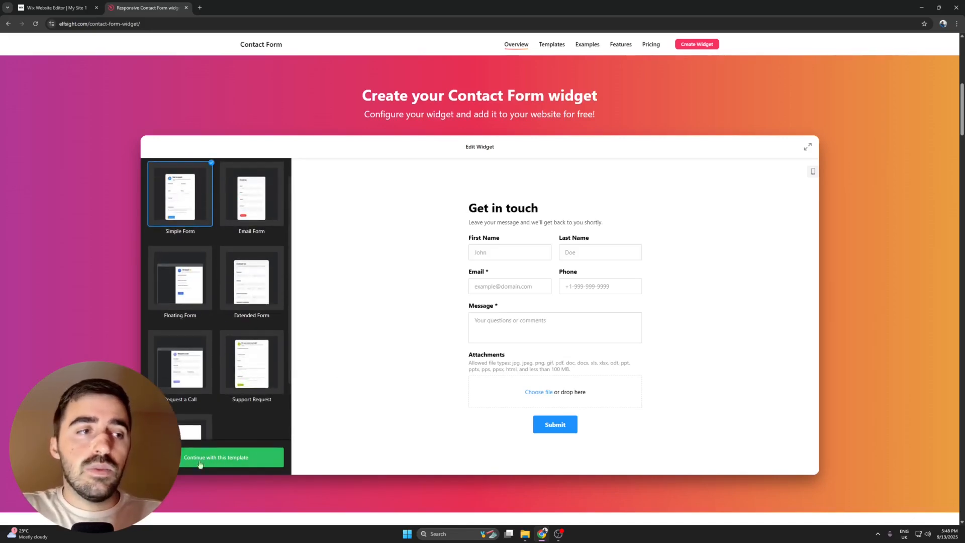
left_click(241, 461)
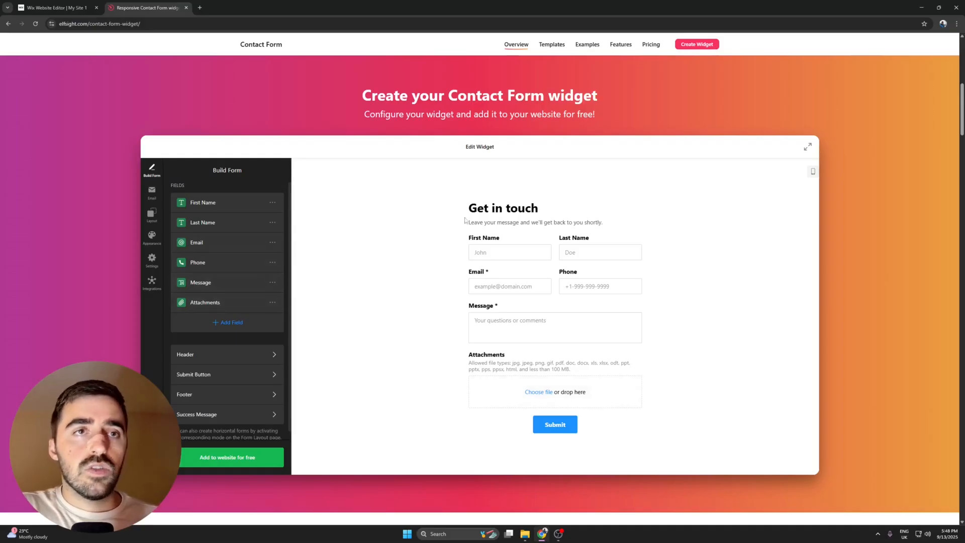
- Examine the First Name field's editing options, including label, placeholder, required status and column width, and return to the field list
left_click_drag(229, 246, 251, 239)
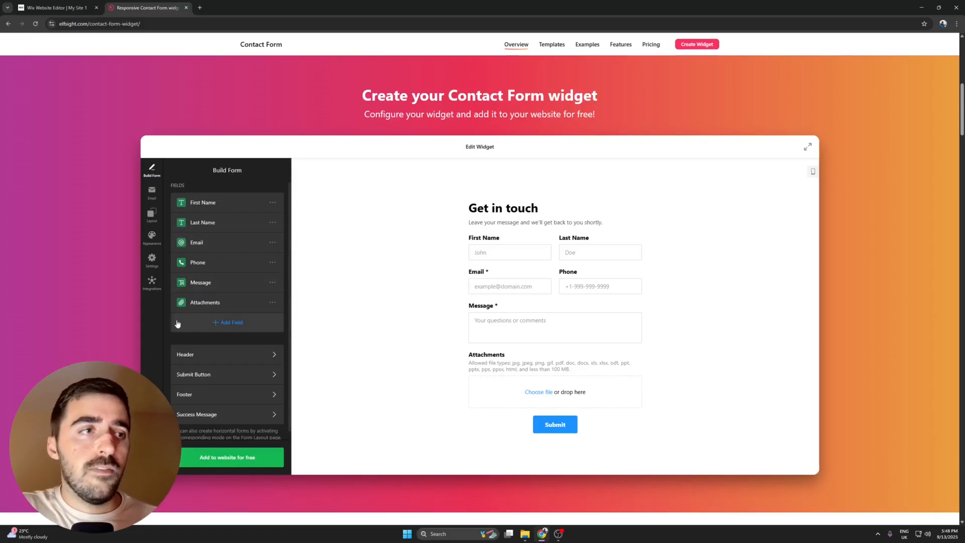
left_click(272, 202)
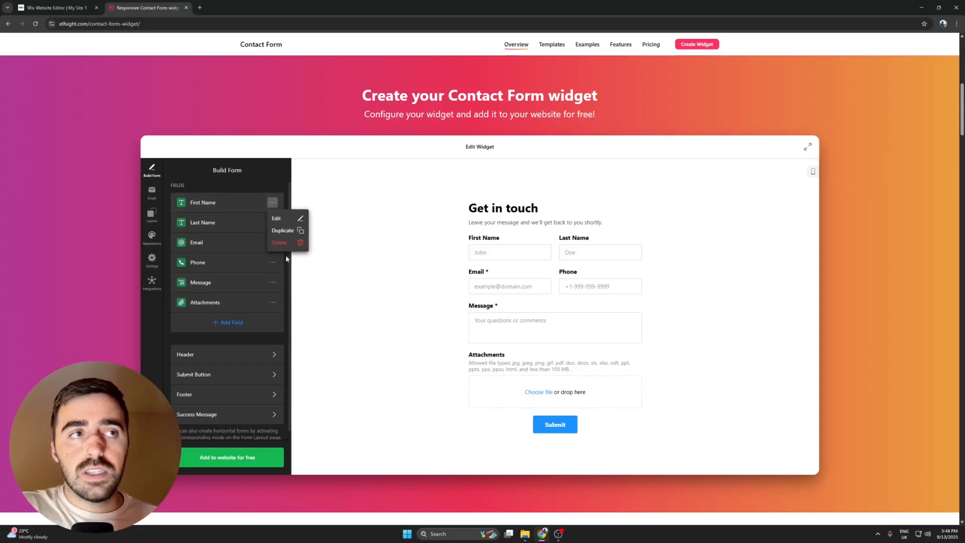
left_click(290, 220)
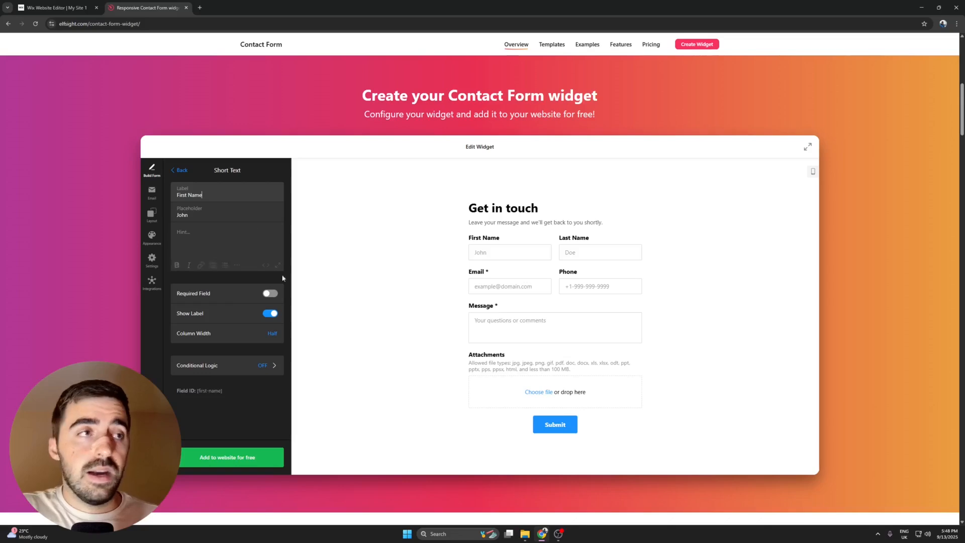
left_click(178, 171)
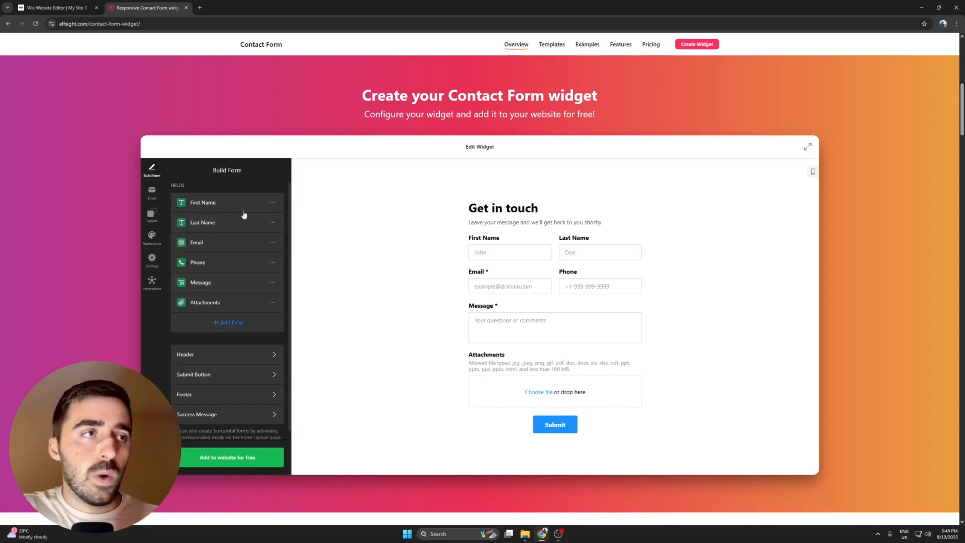
- Add a Time field to the contact form with its default settings
left_click(226, 322)
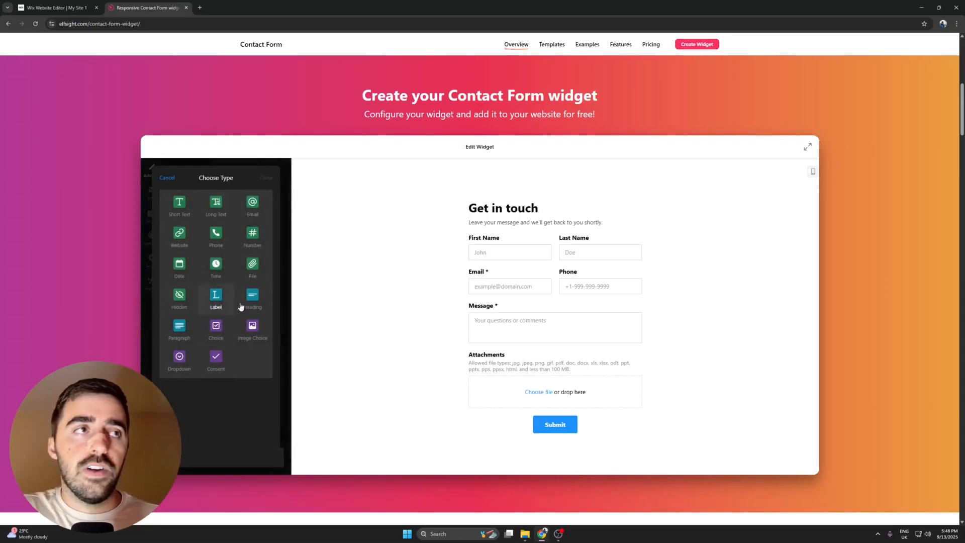
left_click(215, 265)
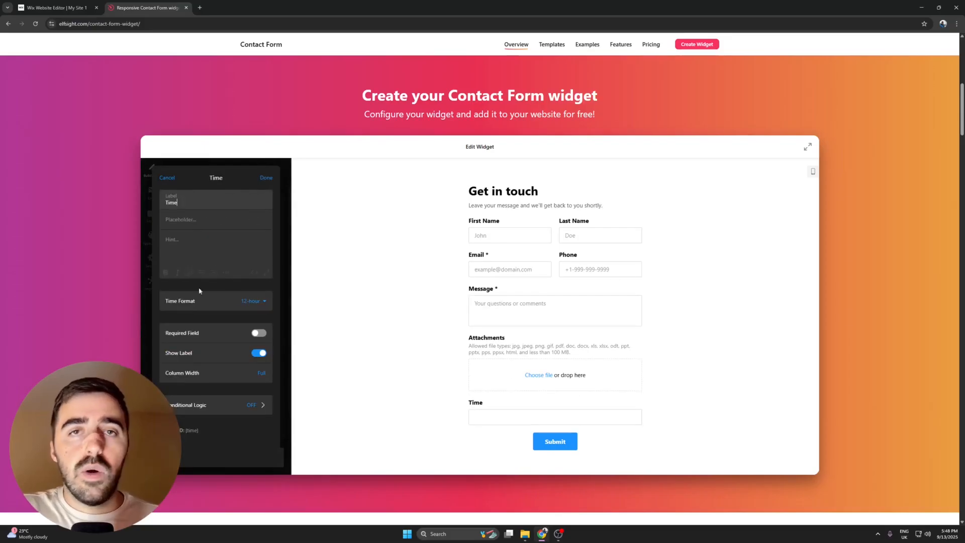
left_click(266, 178)
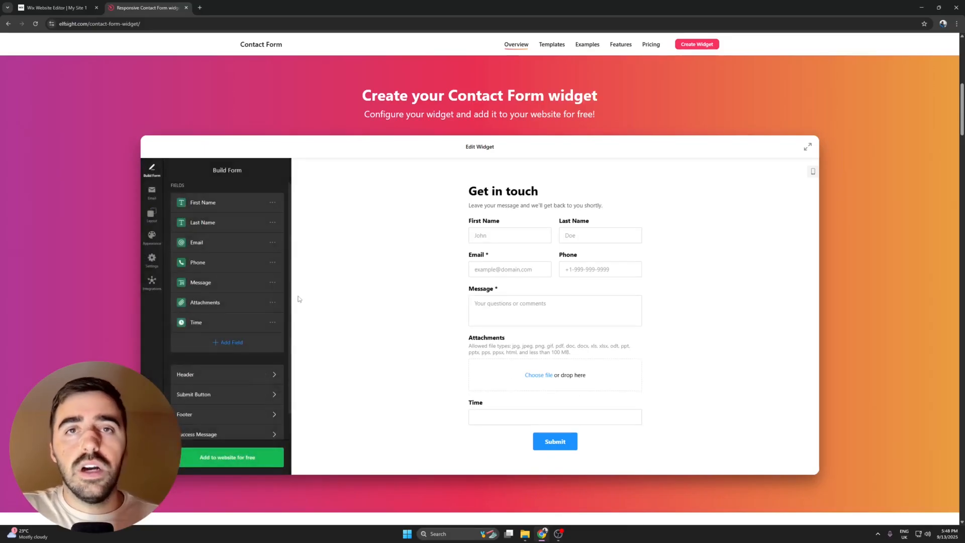
- Examine the form's header settings, including its title, caption, cover image and logo options
scroll(256, 315, "down", 3)
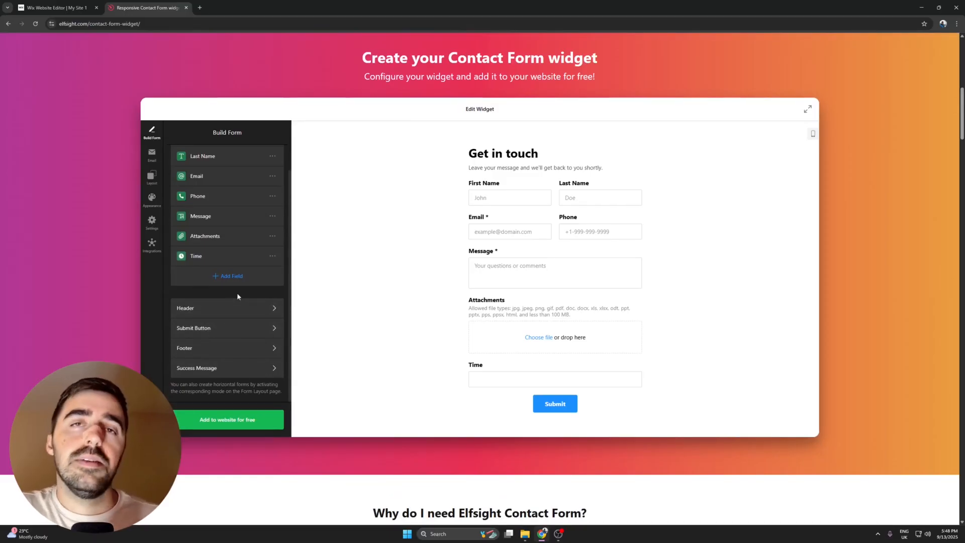
scroll(543, 308, "up", 1)
scroll(688, 241, "down", 1)
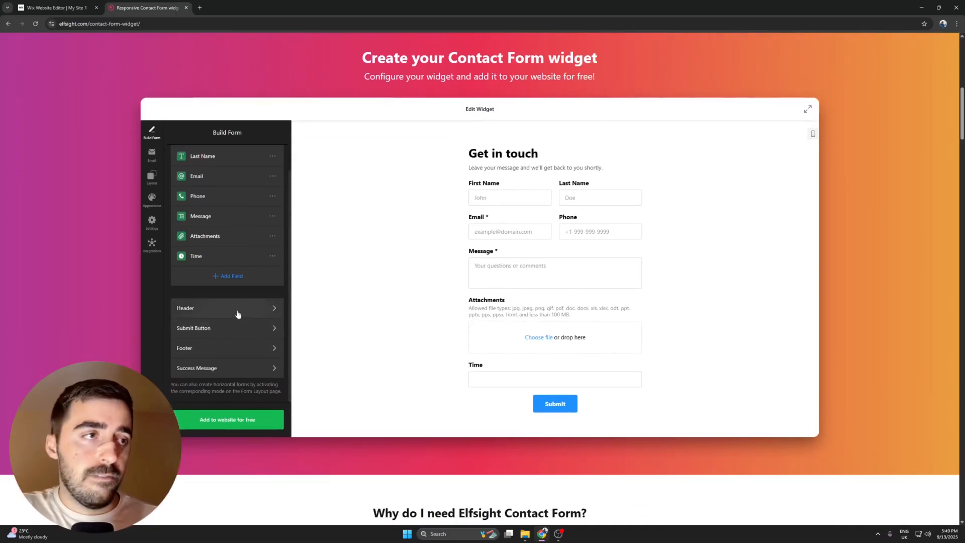
left_click(264, 308)
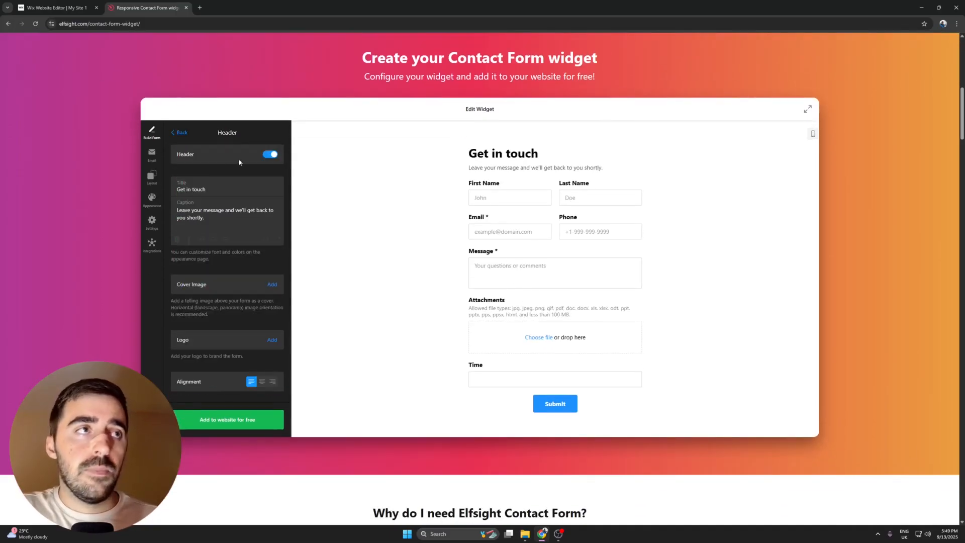
left_click_drag(222, 189, 174, 192)
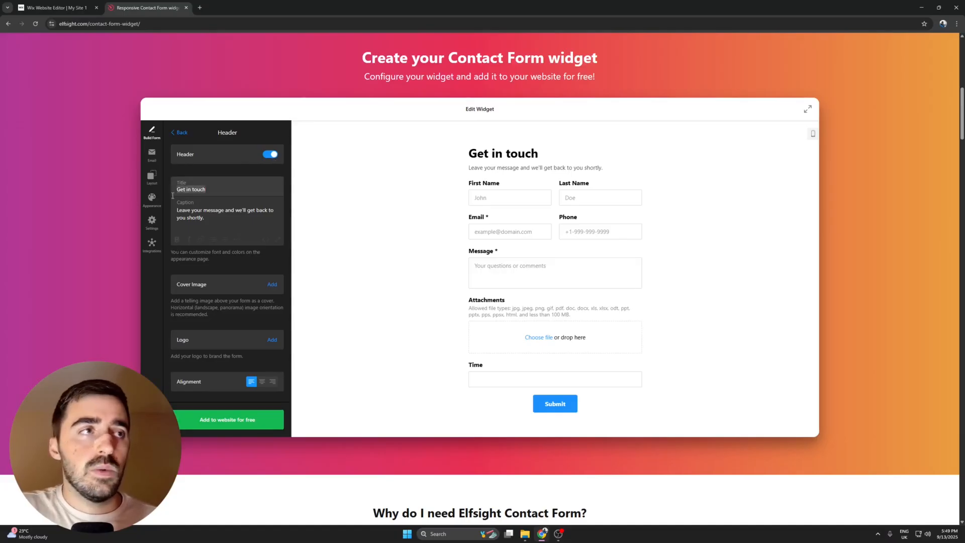
left_click_drag(224, 219, 175, 208)
left_click(235, 221)
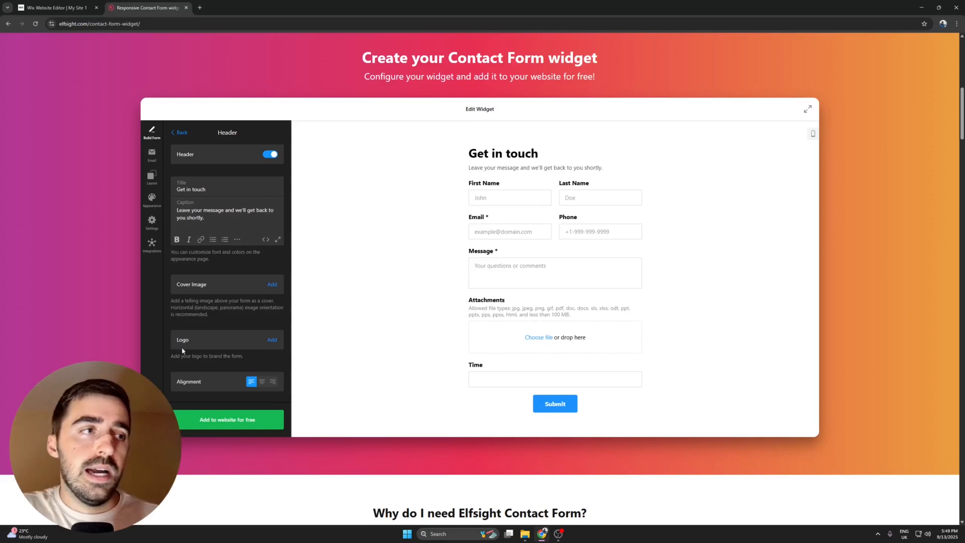
- Turn the form's header off and back on, and return to the form-building options
left_click(270, 155)
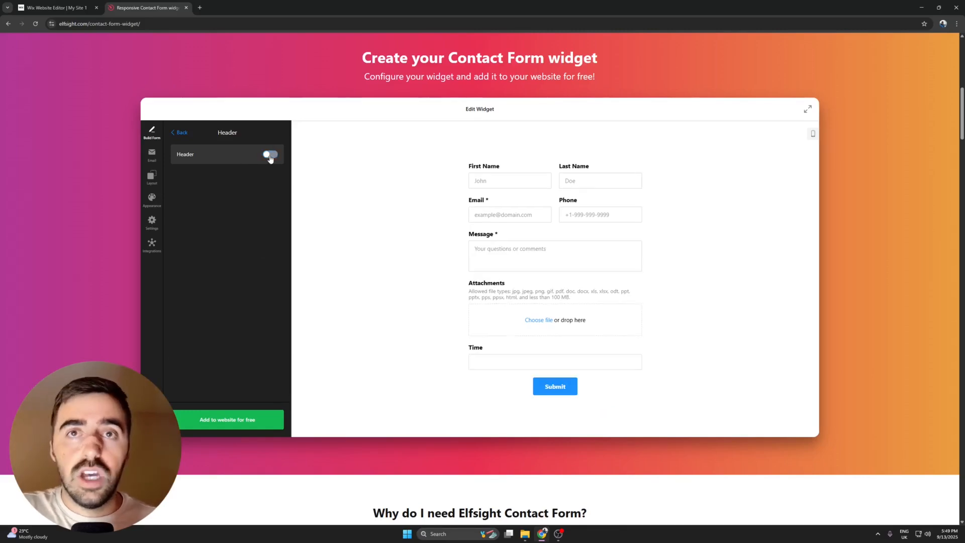
left_click(270, 155)
left_click_drag(458, 151, 520, 153)
left_click(525, 153)
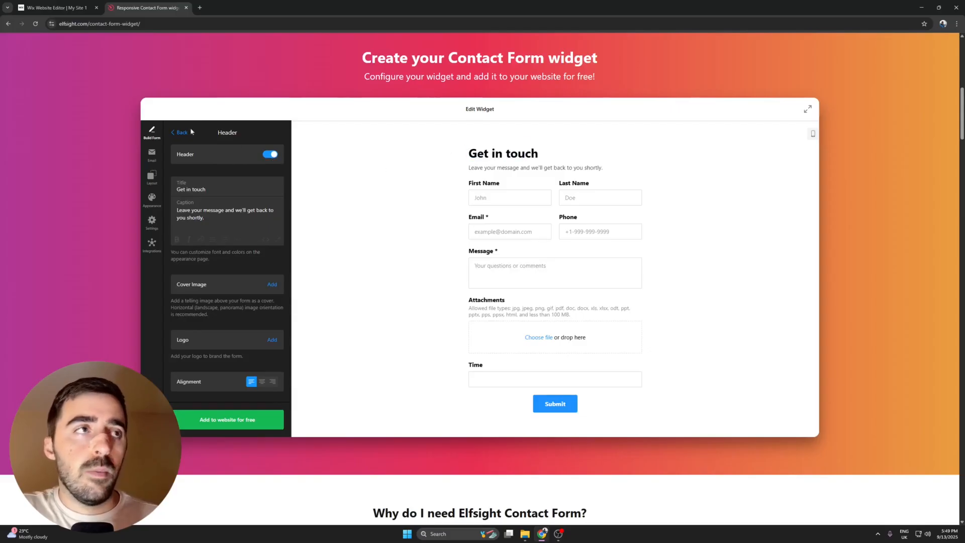
left_click(183, 132)
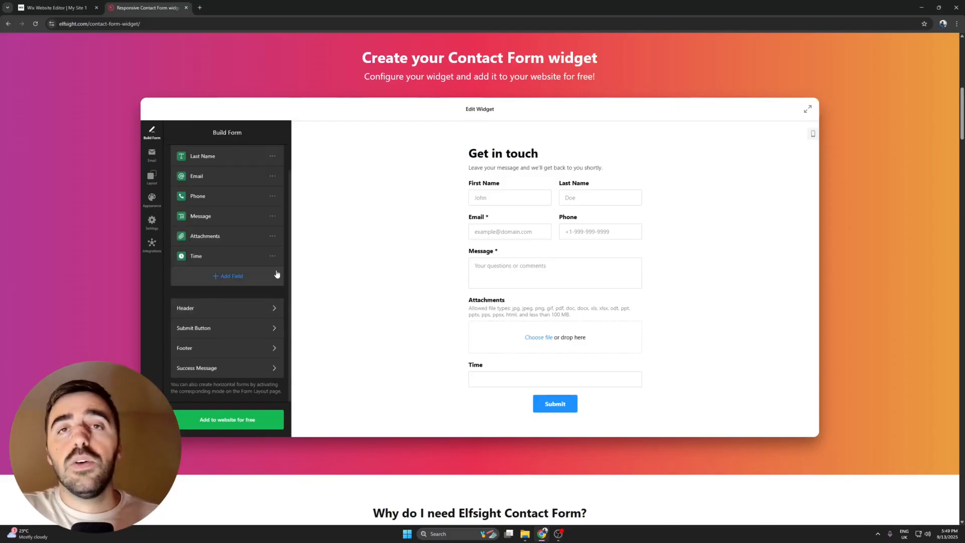
- Look through the widget's email, layout, appearance, settings and integrations options
scroll(272, 272, "up", 1)
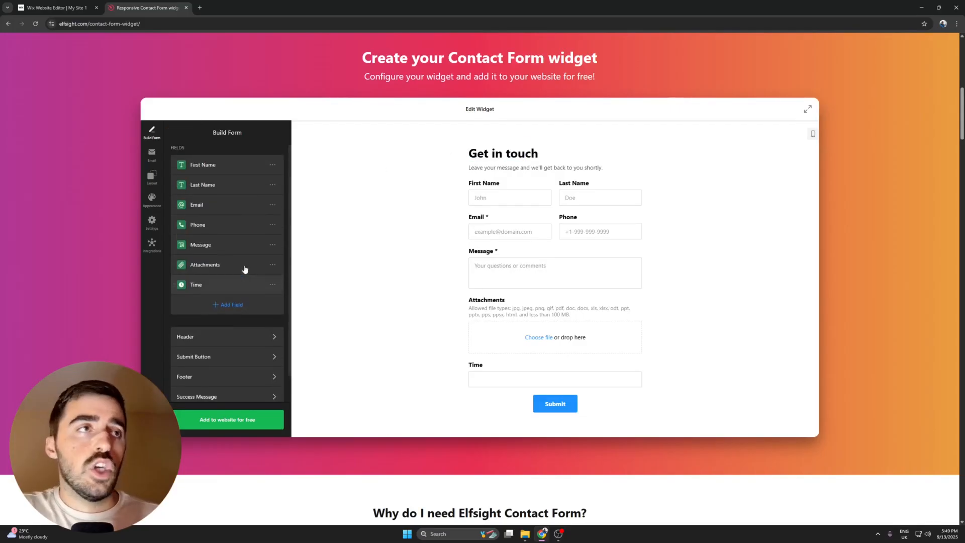
left_click(152, 155)
left_click(152, 177)
left_click(152, 200)
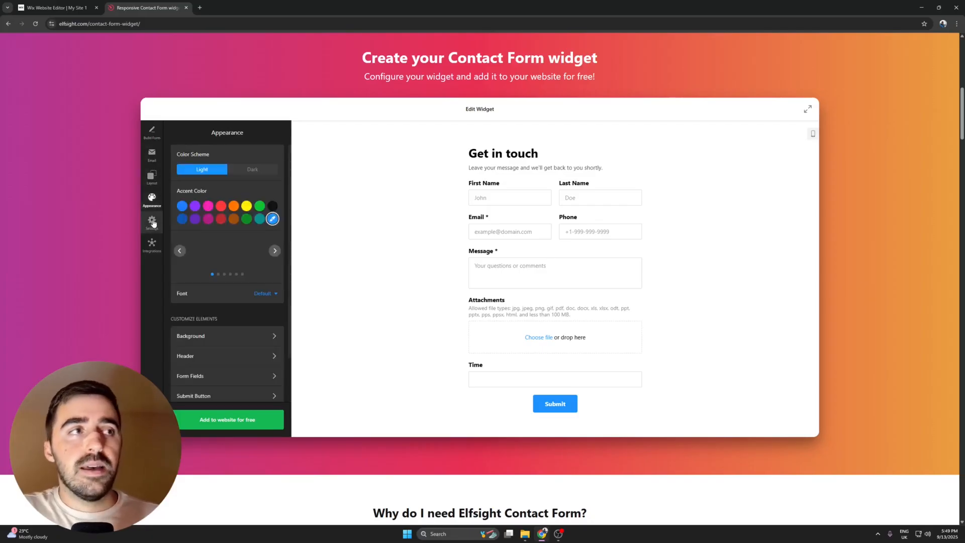
left_click(154, 224)
left_click(152, 246)
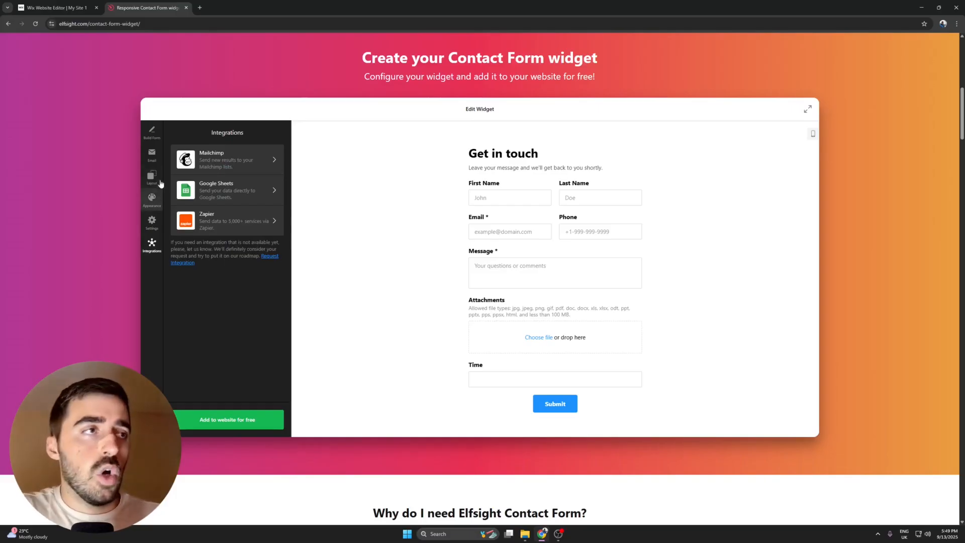
left_click(152, 176)
left_click(152, 154)
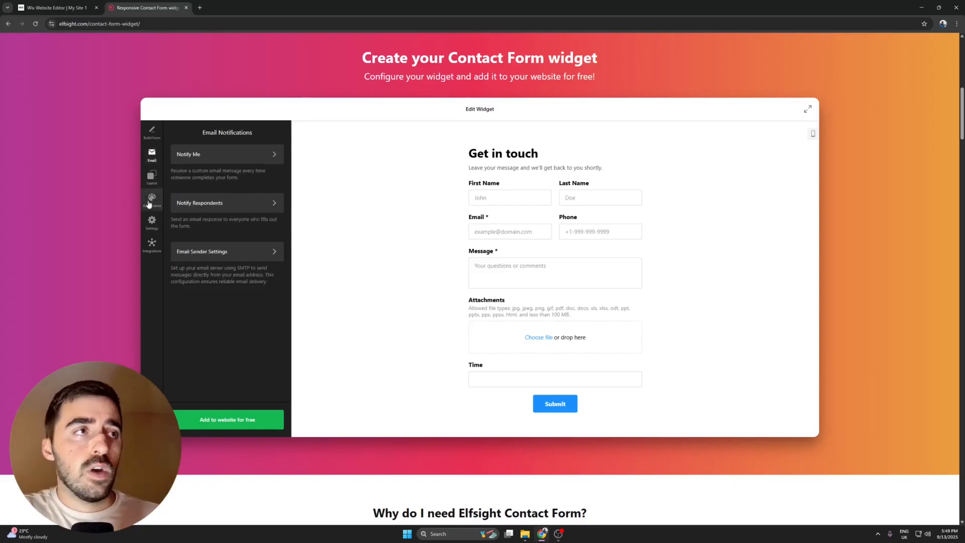
- Set the form's color scheme to Dark and choose the fourth field style, with labels inside the fields
left_click(150, 201)
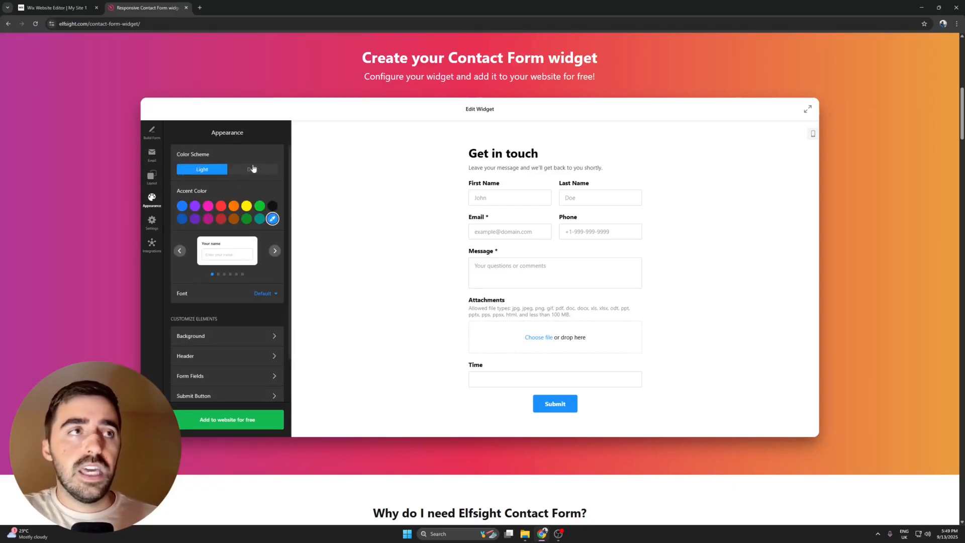
left_click(253, 171)
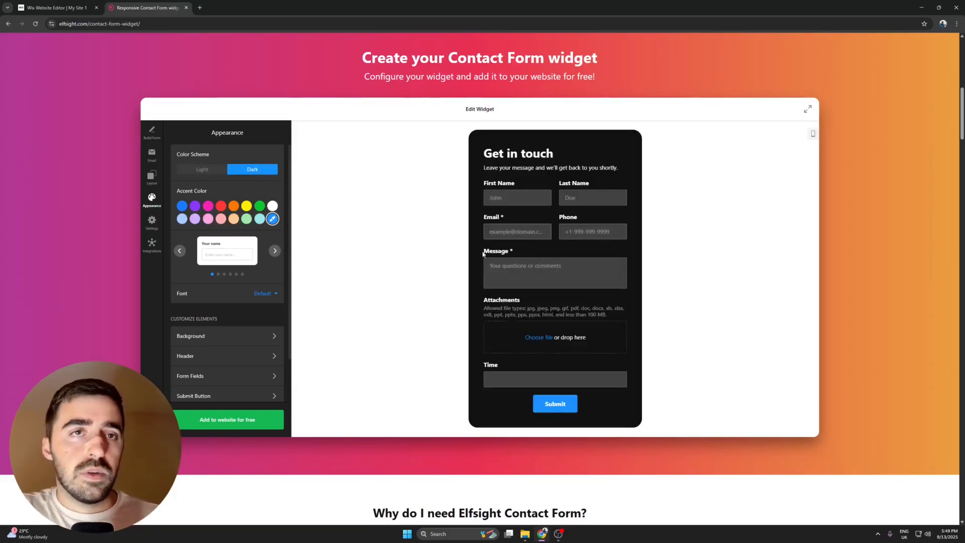
left_click(274, 253)
left_click(274, 253)
left_click(274, 254)
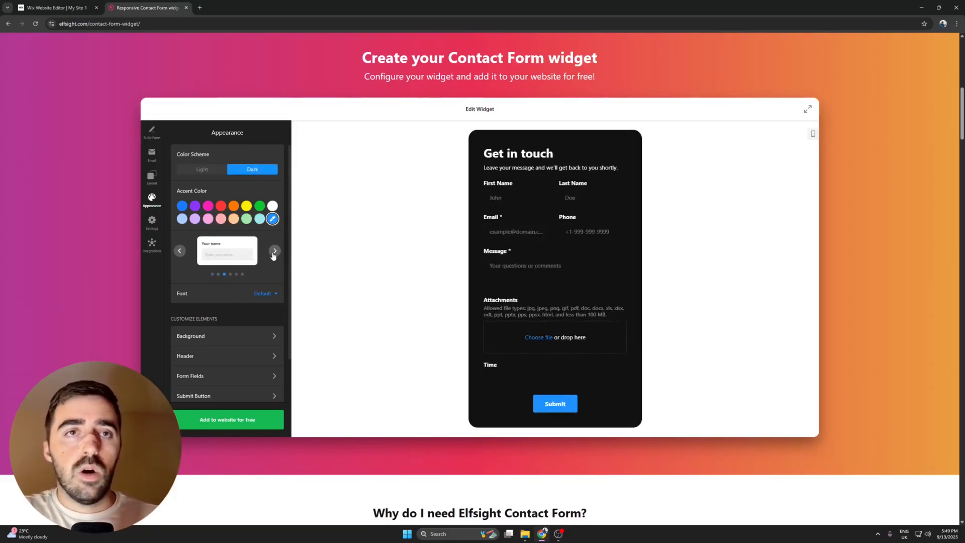
- Give the widget background the dark grey gradient preset and return to the appearance options
scroll(215, 314, "down", 1)
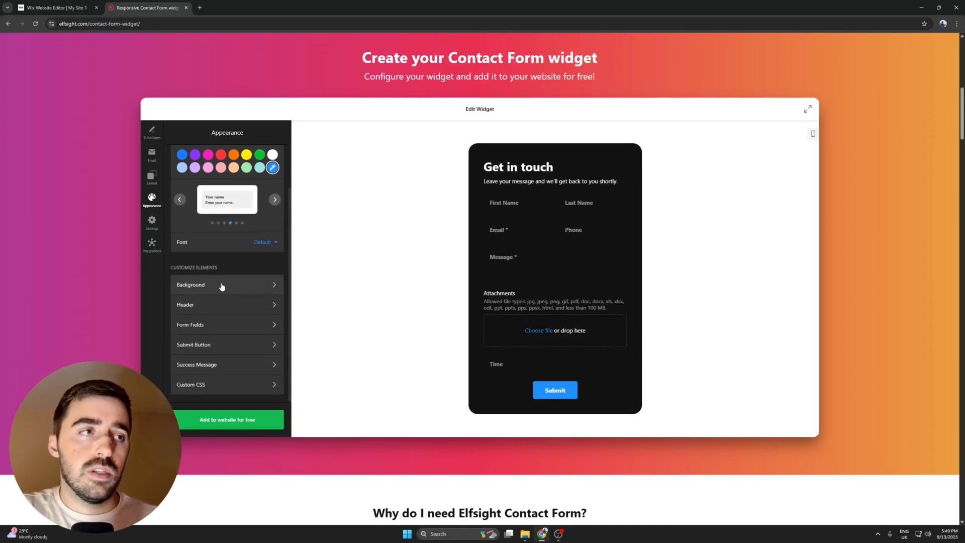
left_click(257, 289)
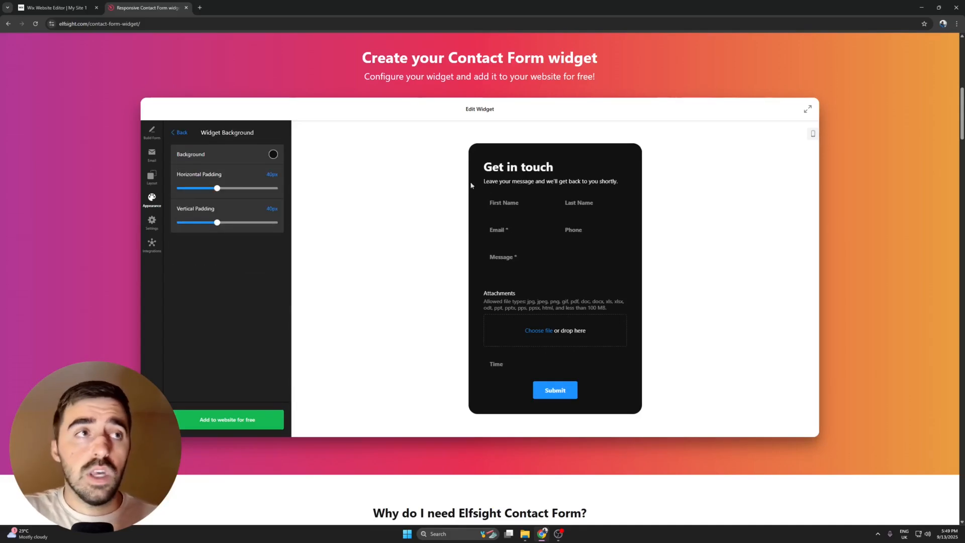
left_click(272, 155)
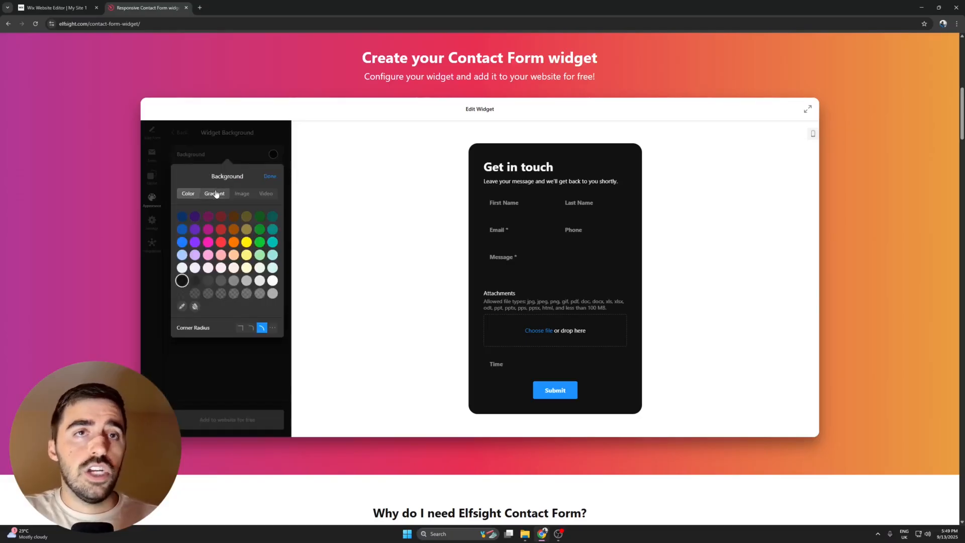
left_click(214, 194)
left_click(238, 244)
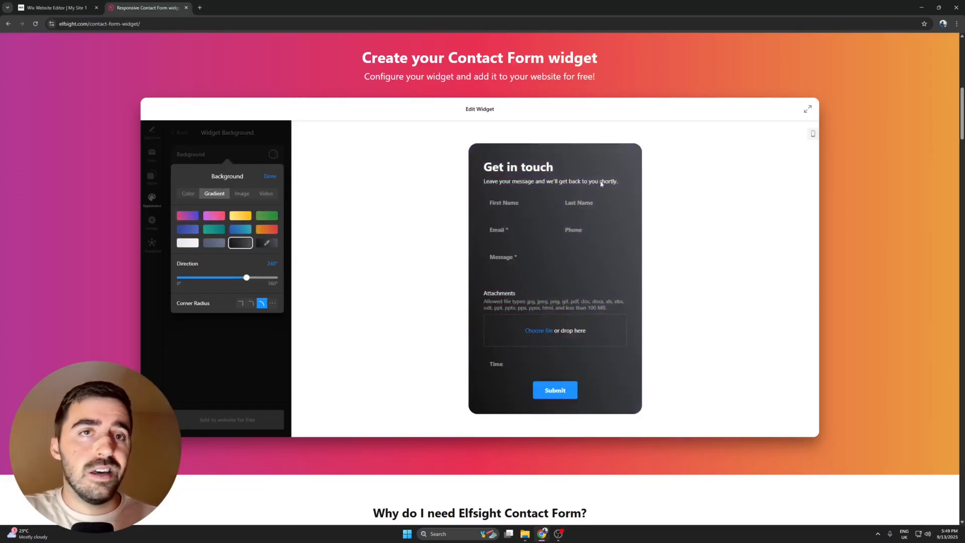
left_click(270, 177)
left_click(179, 133)
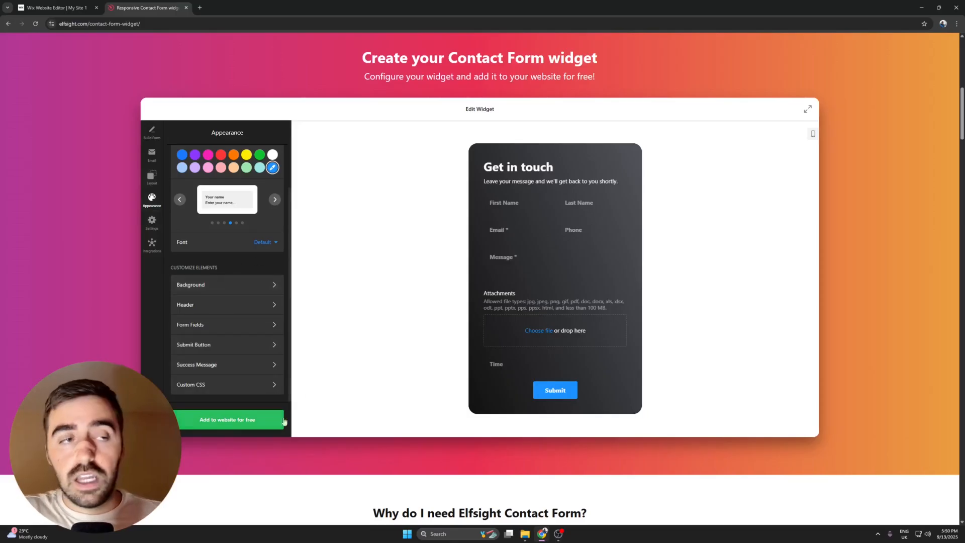
- Try the Floating Pane embed type in the layout options, closing and reopening the pane, and switch the form back to Inline
left_click(151, 177)
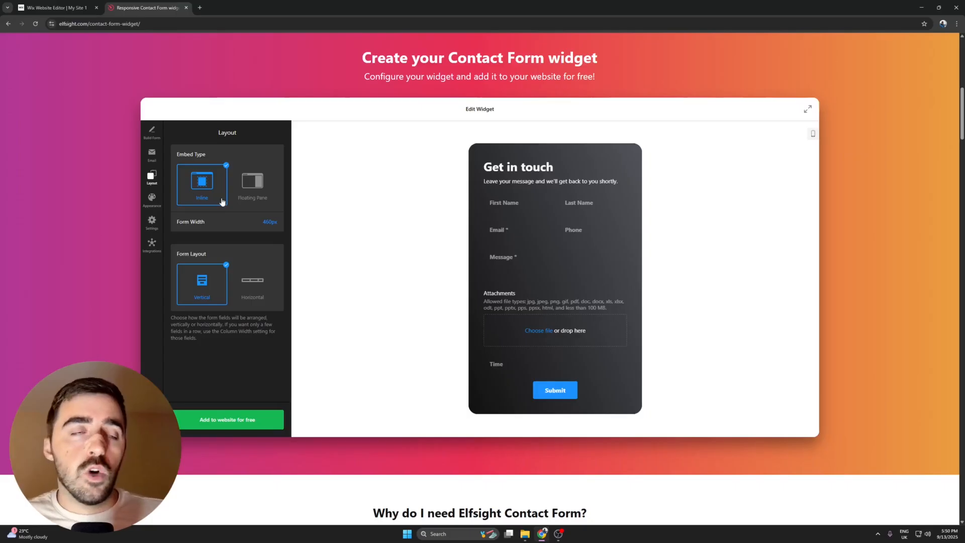
left_click(253, 183)
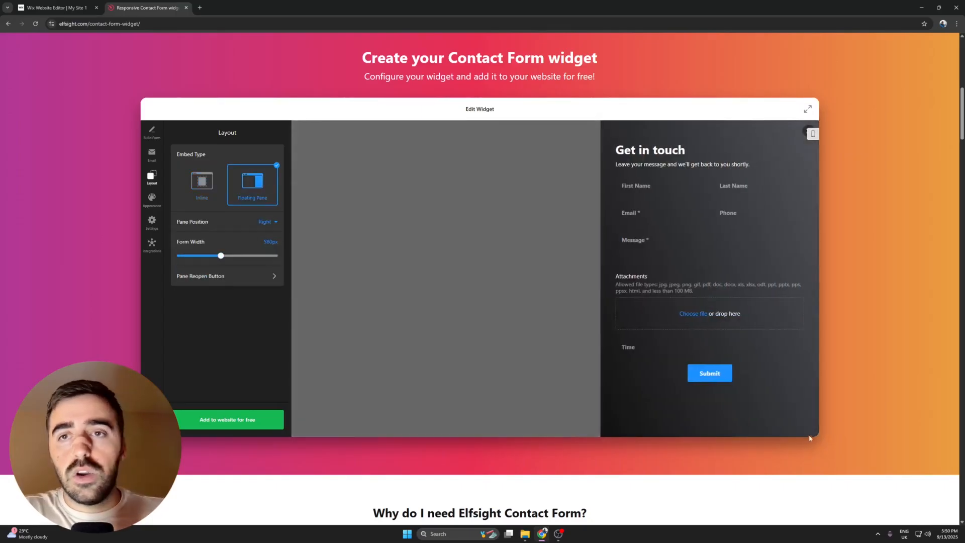
left_click(807, 132)
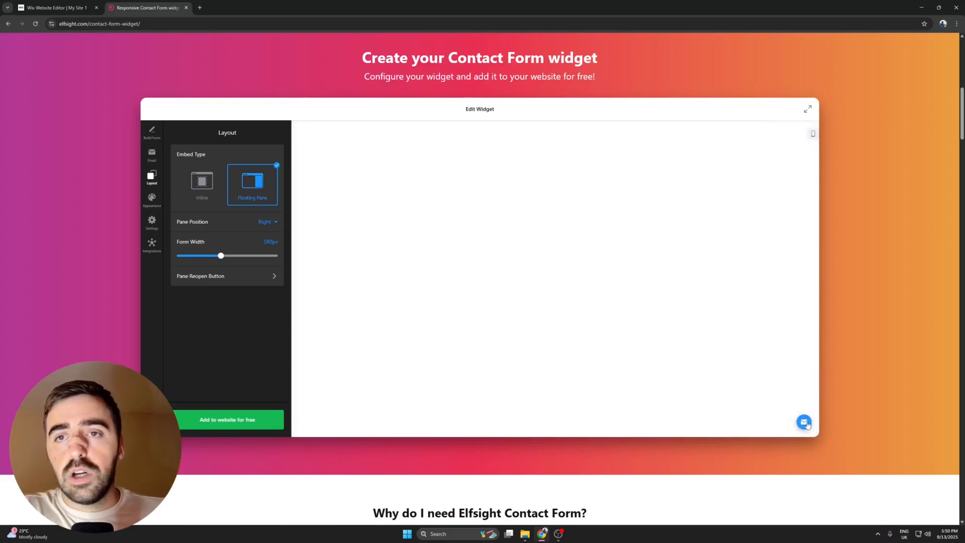
left_click(804, 422)
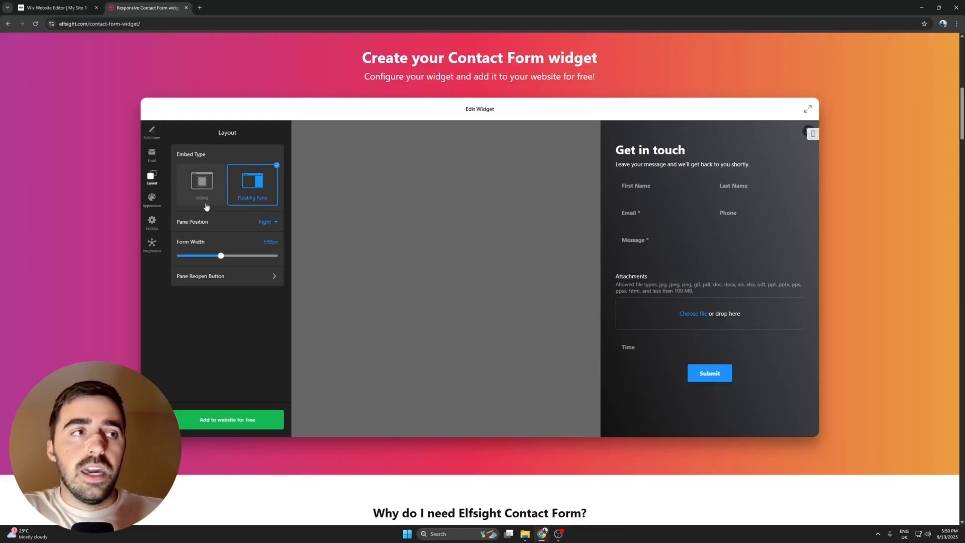
left_click(807, 132)
left_click(201, 183)
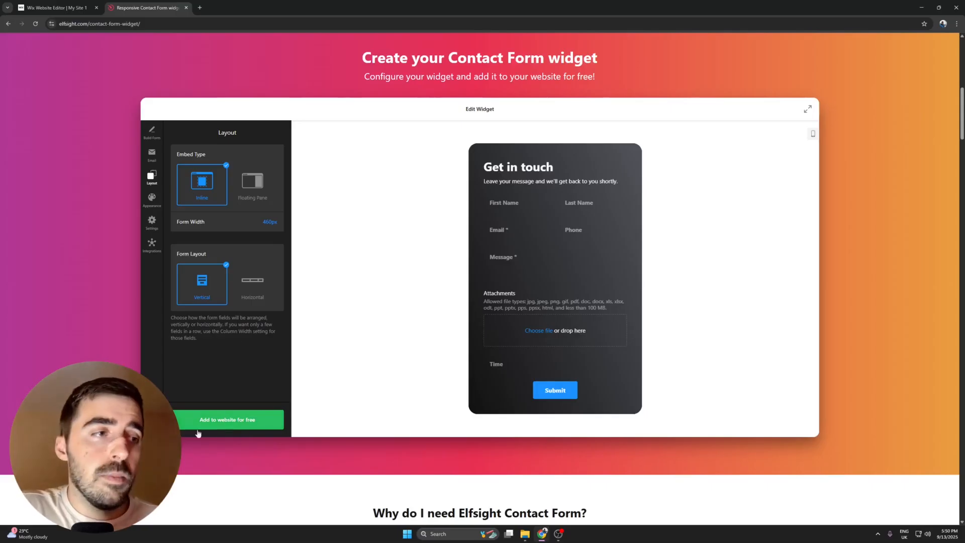
- Add the customized contact form to the website for free and publish its changes
left_click(271, 419)
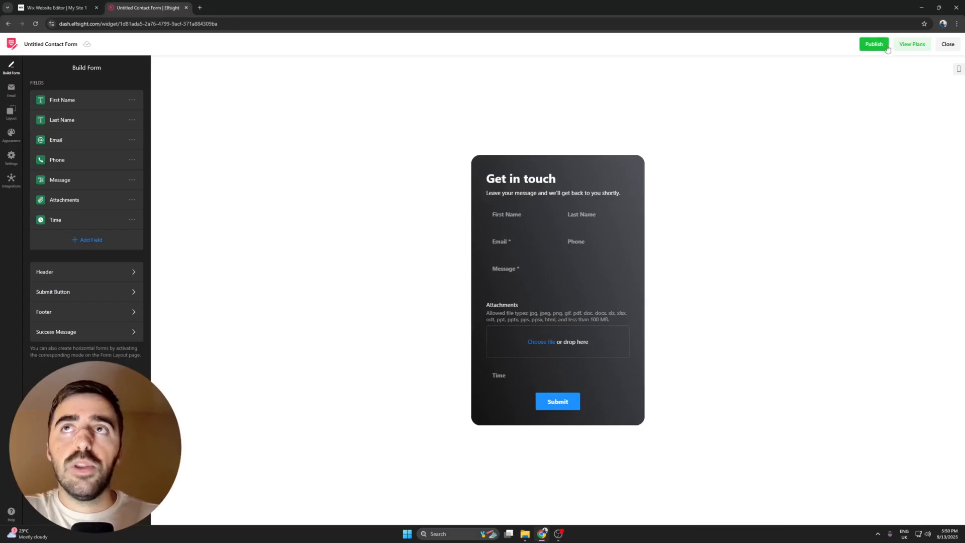
left_click(866, 48)
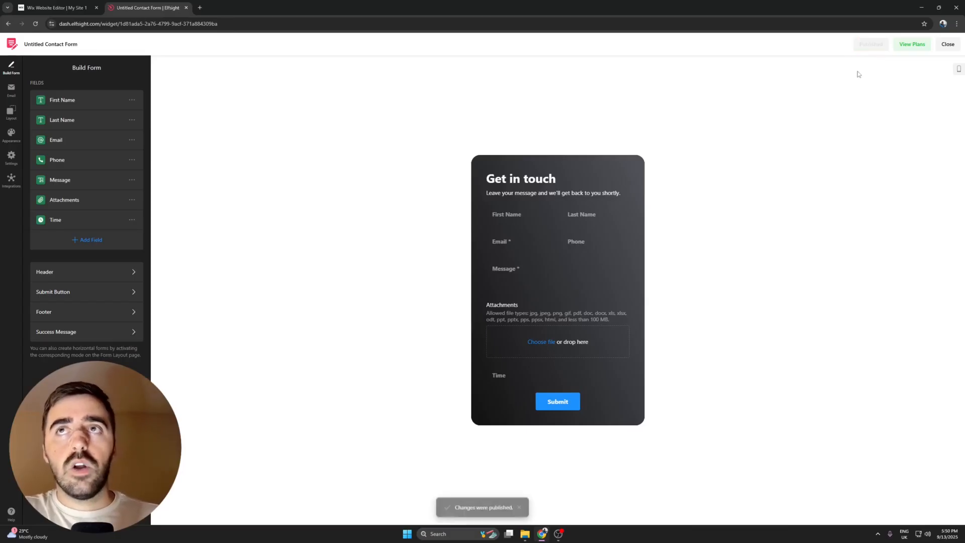
- Review the Contact Form pricing plans, including the Enterprise tiers and monthly versus annual billing, and close the pricing page
left_click(898, 46)
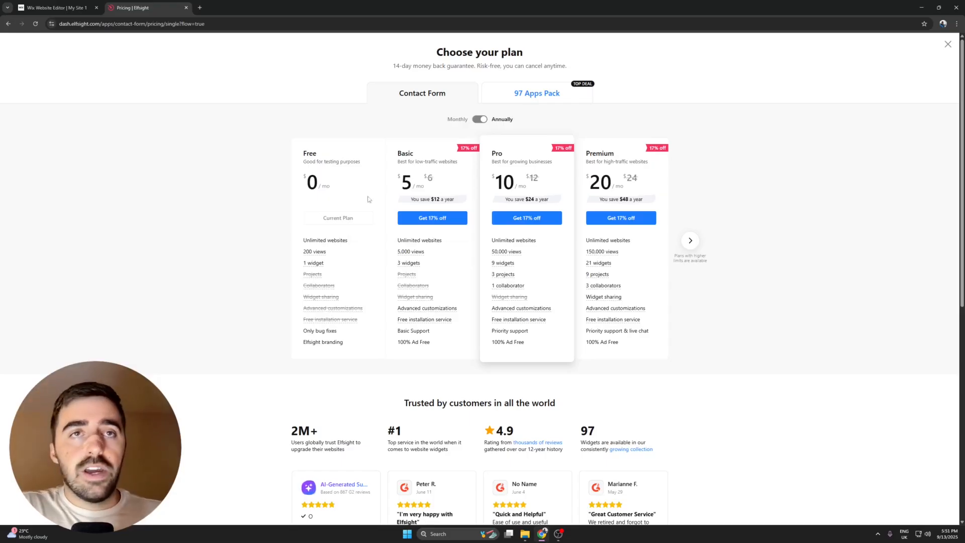
left_click(690, 241)
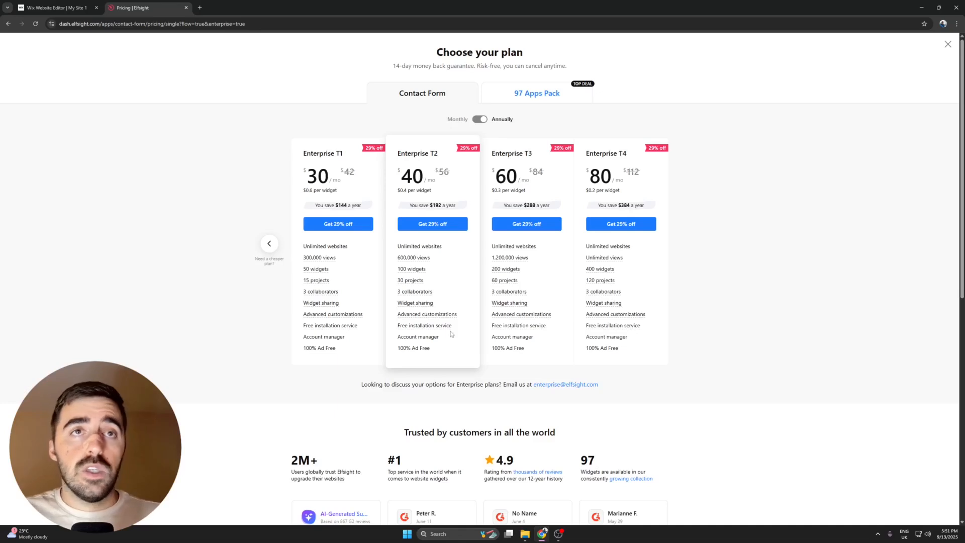
left_click(482, 119)
left_click(482, 119)
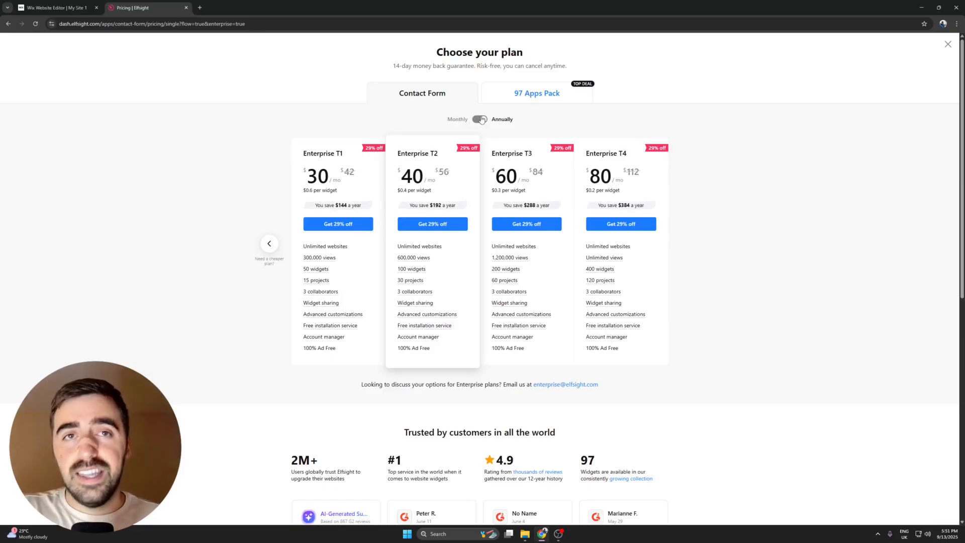
left_click(482, 119)
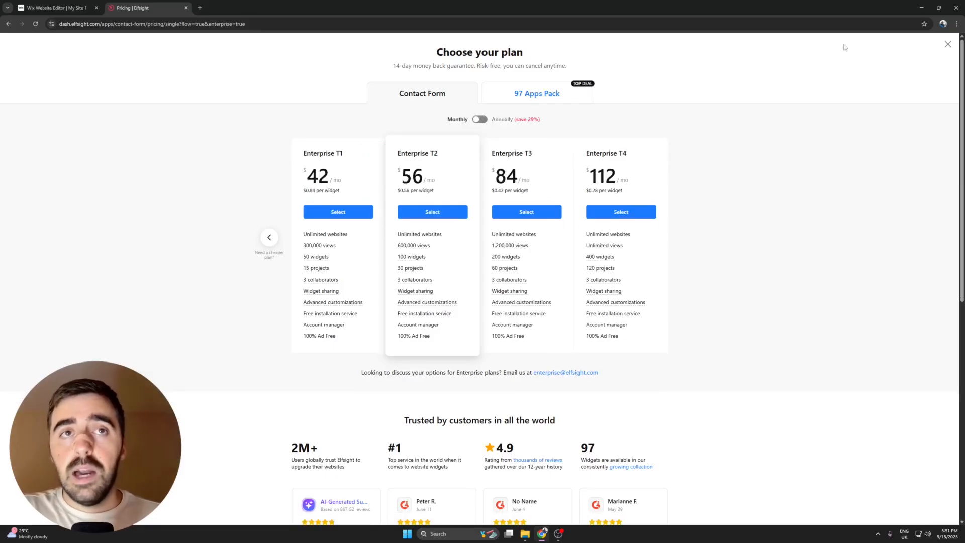
left_click(481, 119)
left_click(948, 44)
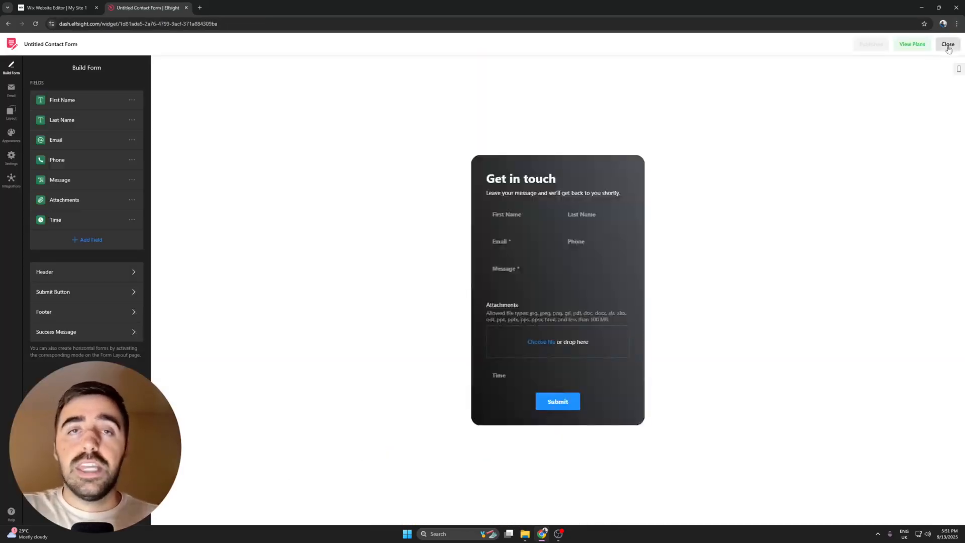
- Close the widget editor and copy the contact form's embed code from its installation options
left_click(948, 46)
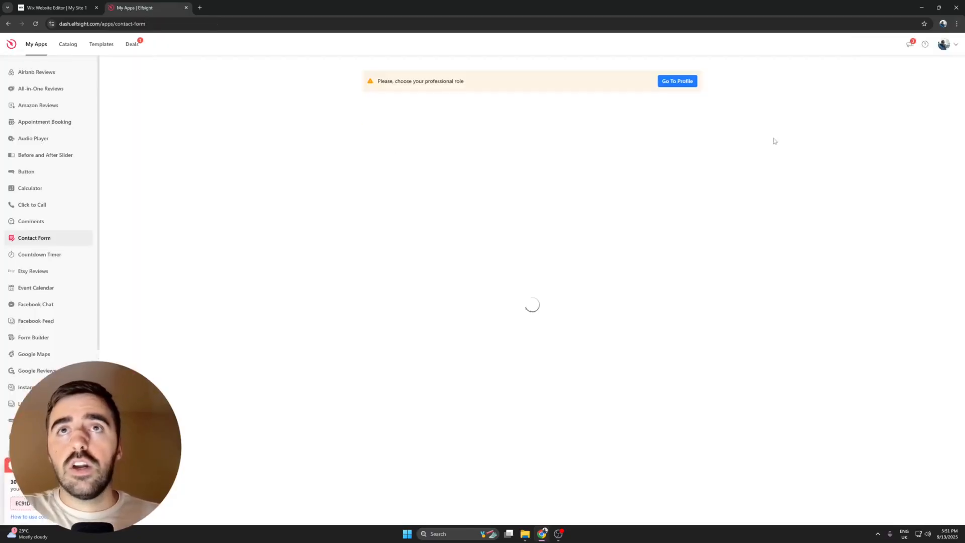
left_click(694, 201)
left_click(709, 217)
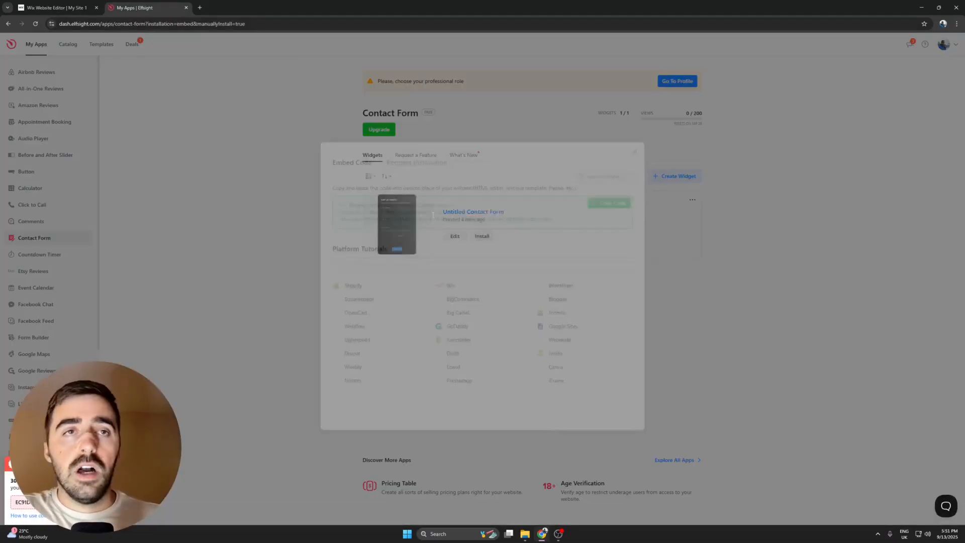
left_click(609, 196)
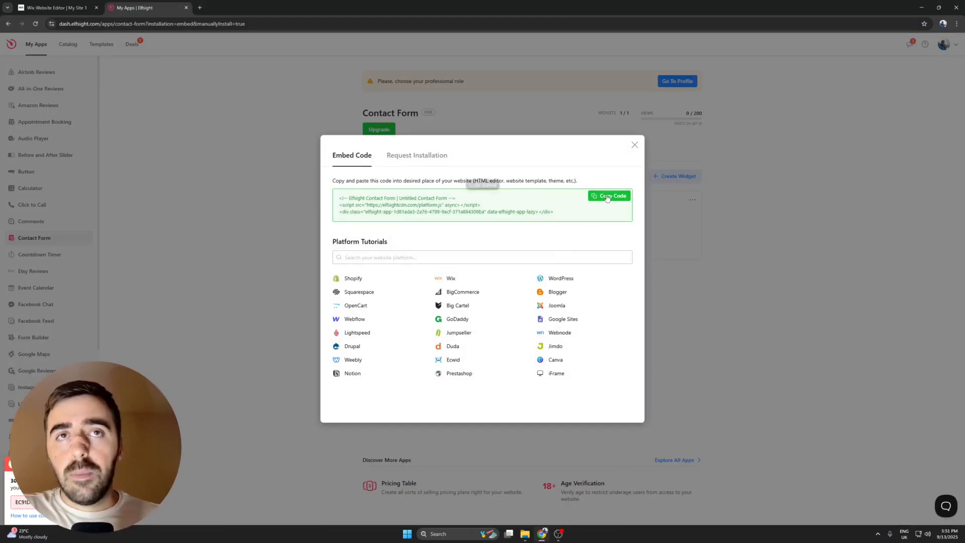
- Switch to the Wix site editor, leave preview mode and select the first column of the intro strip
left_click(78, 6)
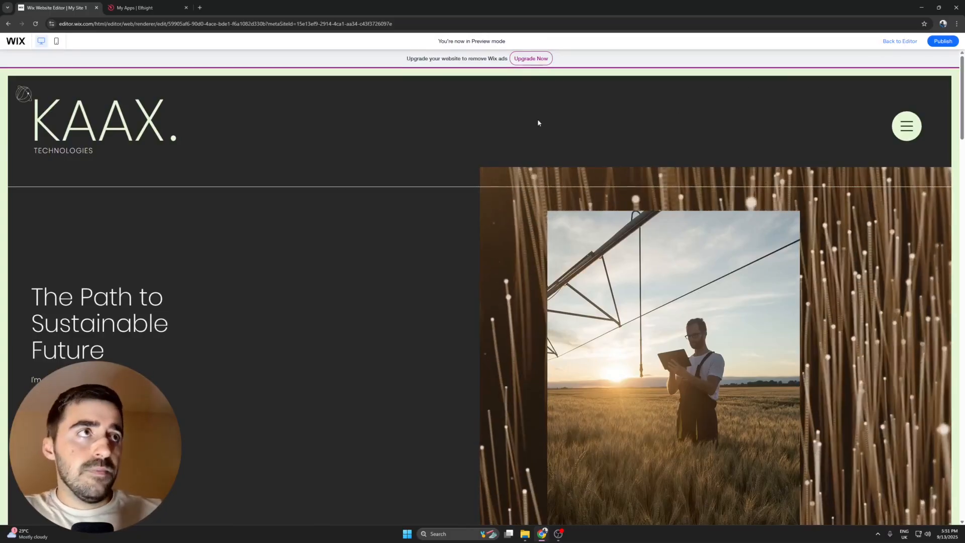
left_click(900, 41)
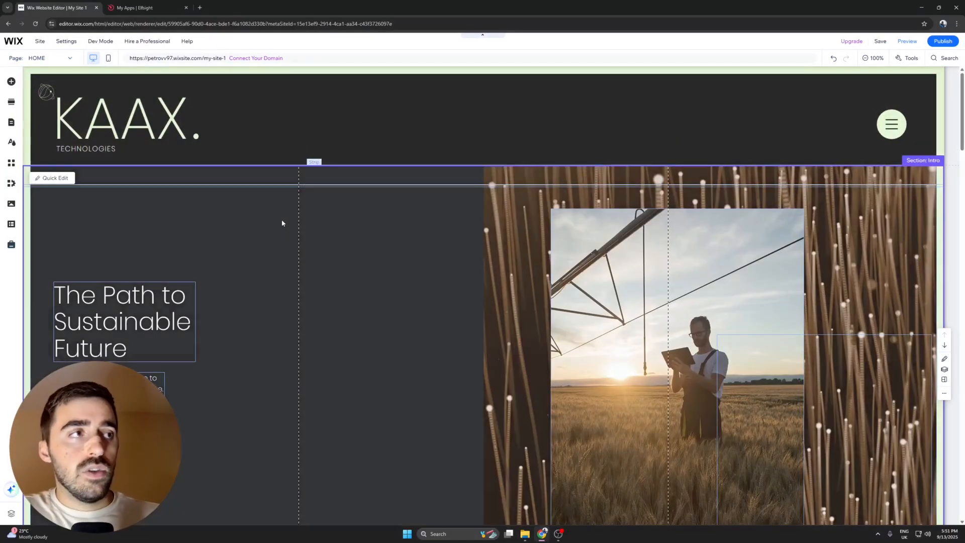
left_click(69, 184)
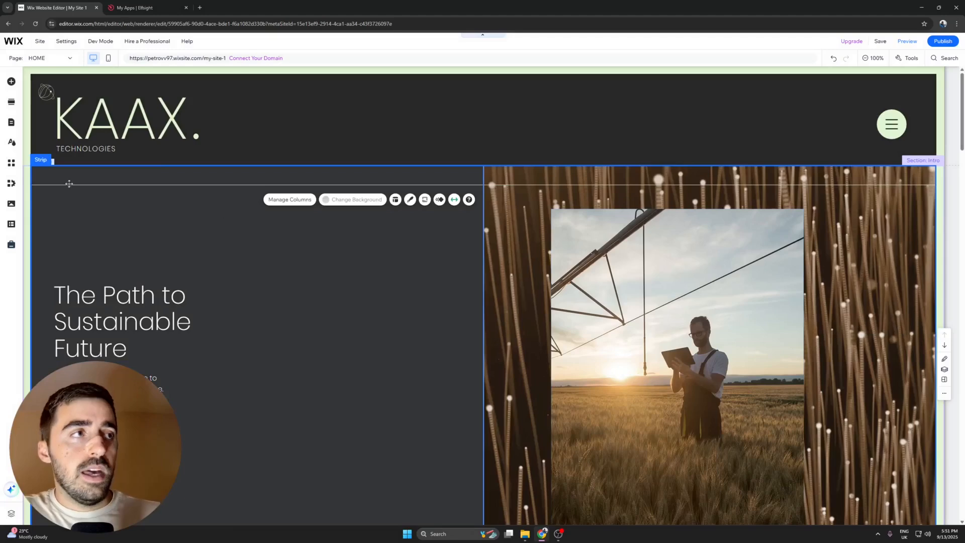
left_click(293, 239)
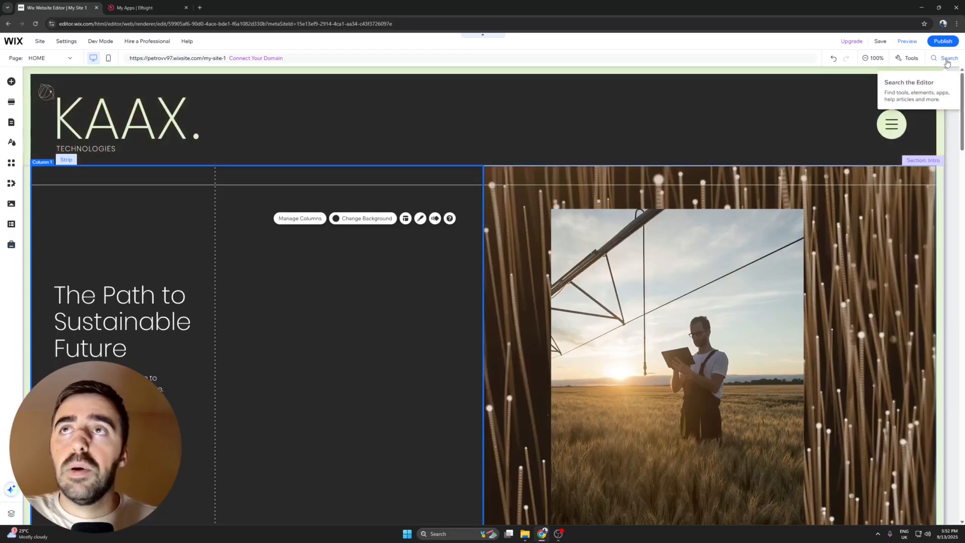
- Search the editor for html, add an Embed HTML element and place it beside the intro heading in the first column
left_click(947, 60)
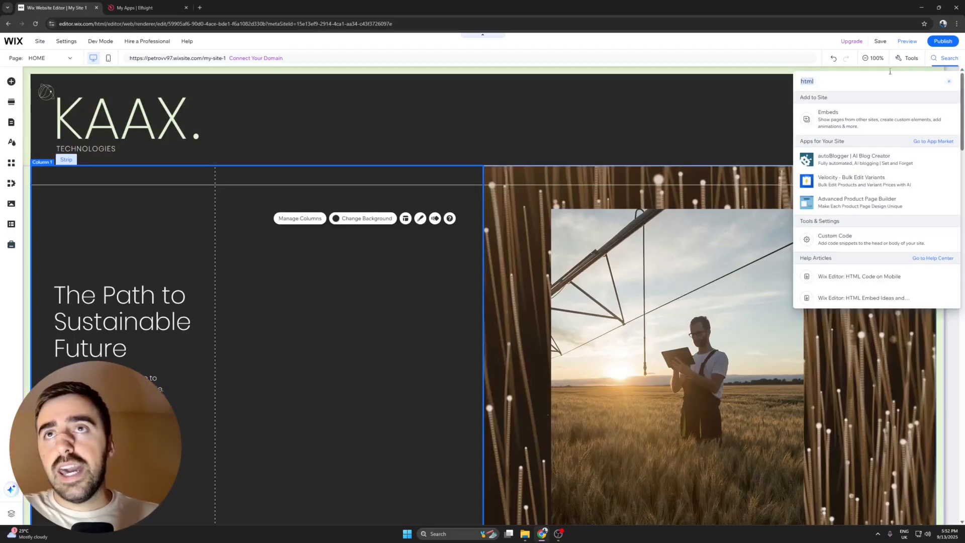
left_click(820, 81)
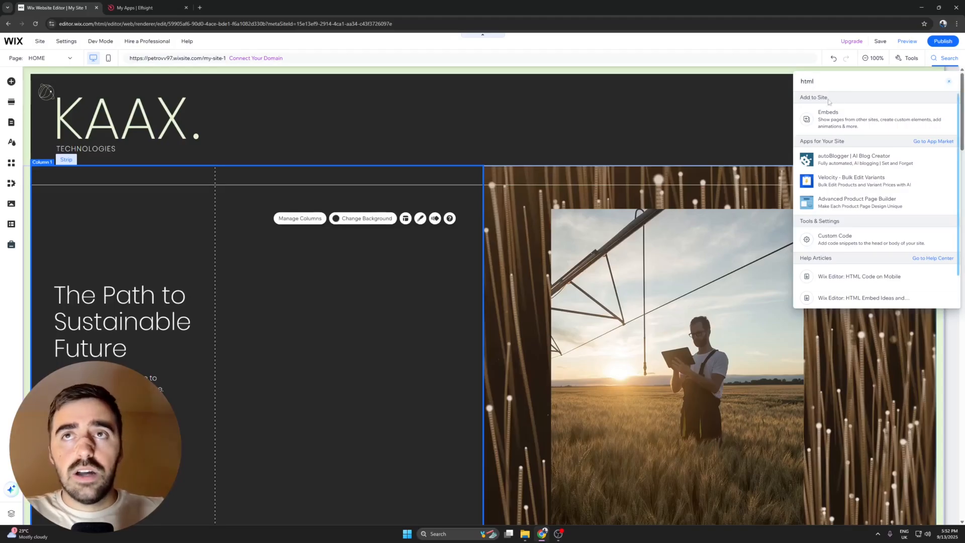
left_click(818, 125)
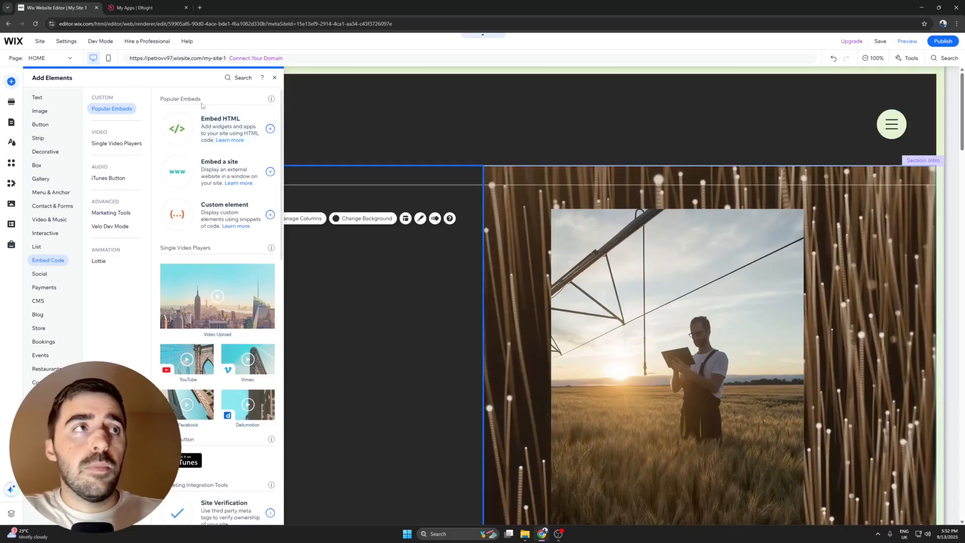
left_click(221, 125)
left_click_drag(483, 372, 295, 308)
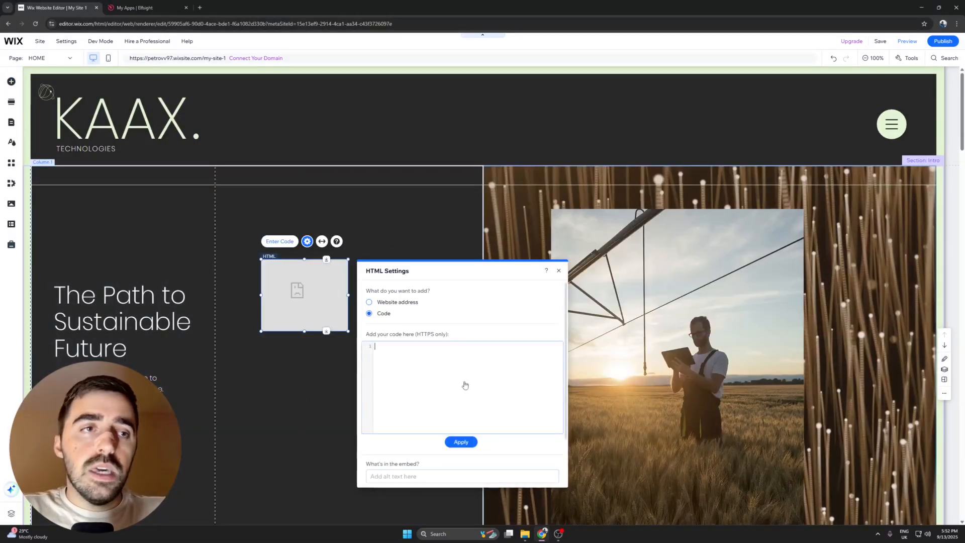
- Paste the copied Elfsight code into the HTML embed, apply it, and enlarge the embed to fit the whole contact form
key("ctrl+v")
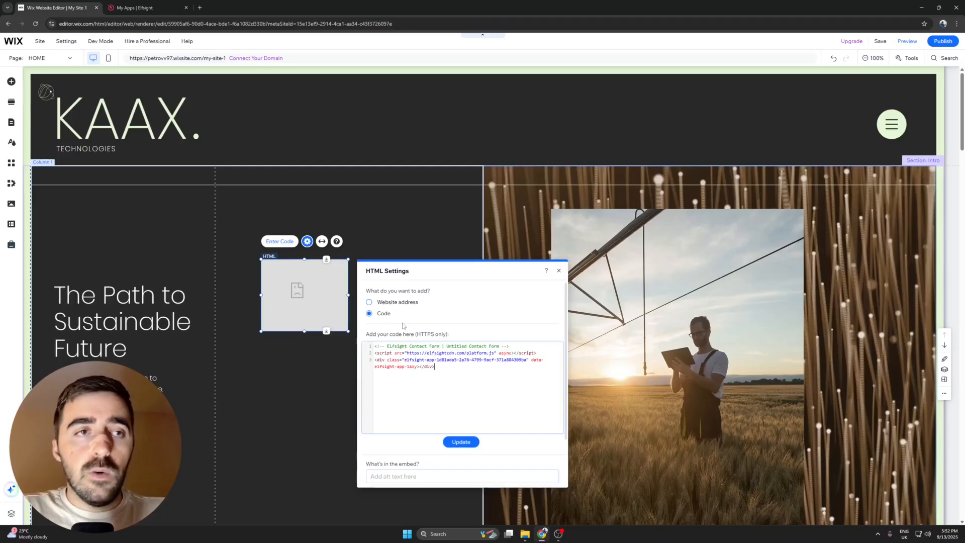
left_click(455, 442)
left_click(359, 283)
left_click_drag(328, 315, 477, 498)
left_click(495, 155)
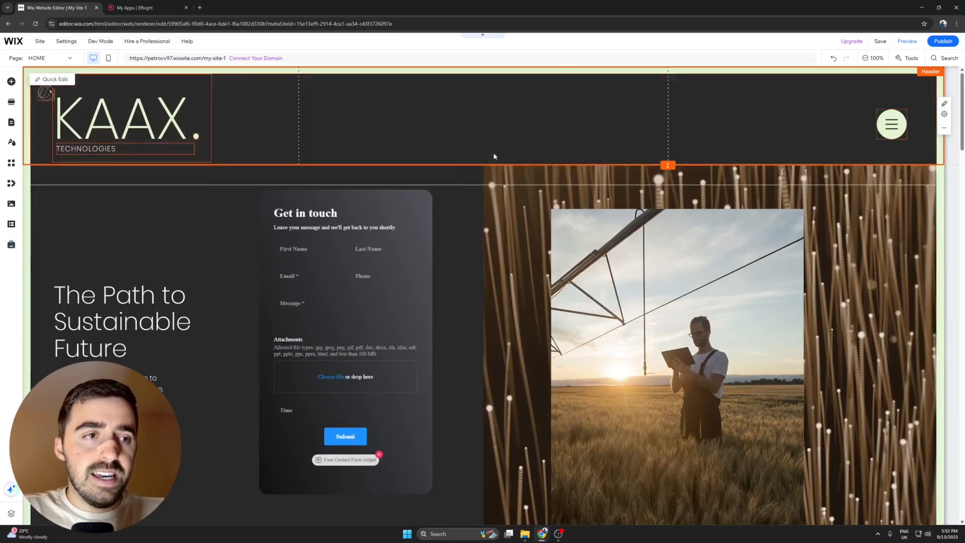
- Preview the site and test the embedded form by entering sample text in its Time field
left_click(909, 42)
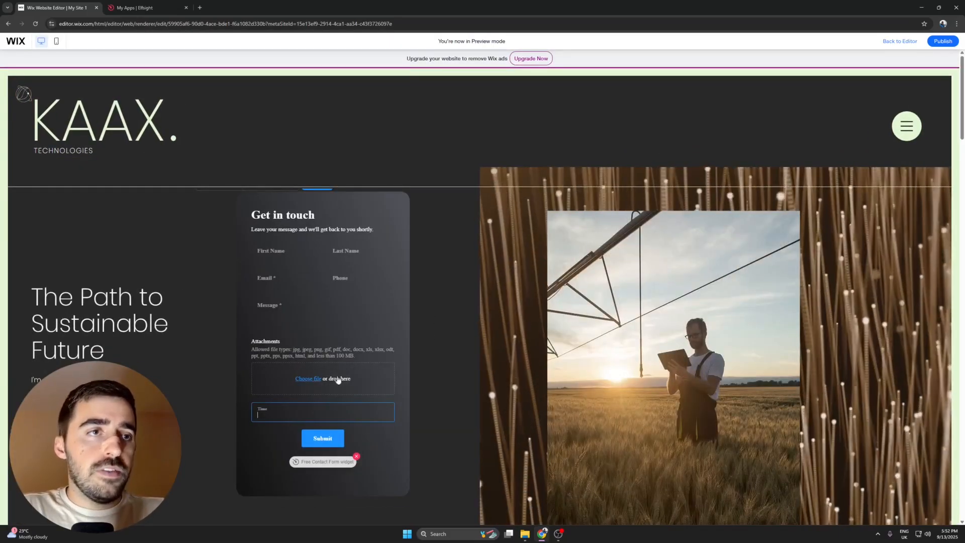
type("asdas")
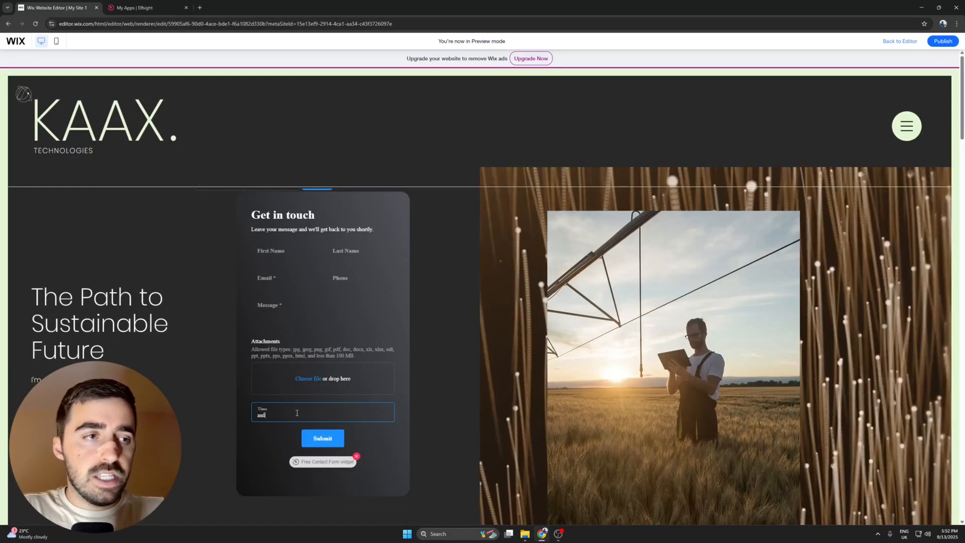